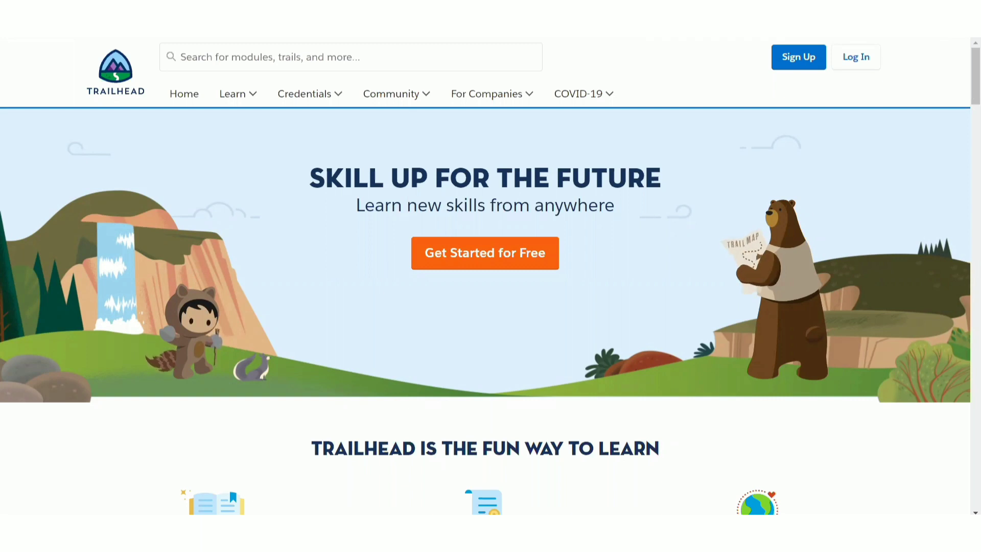
# - Log in to Trailhead and continue past the first Complete your profile page with the name and profile URL
pyautogui.click(540, 69)
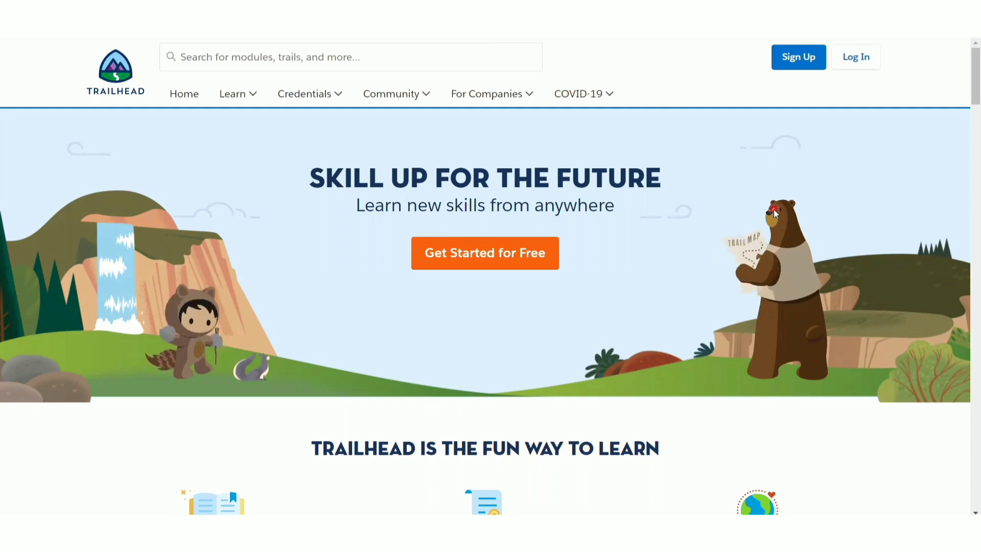
pyautogui.click(804, 70)
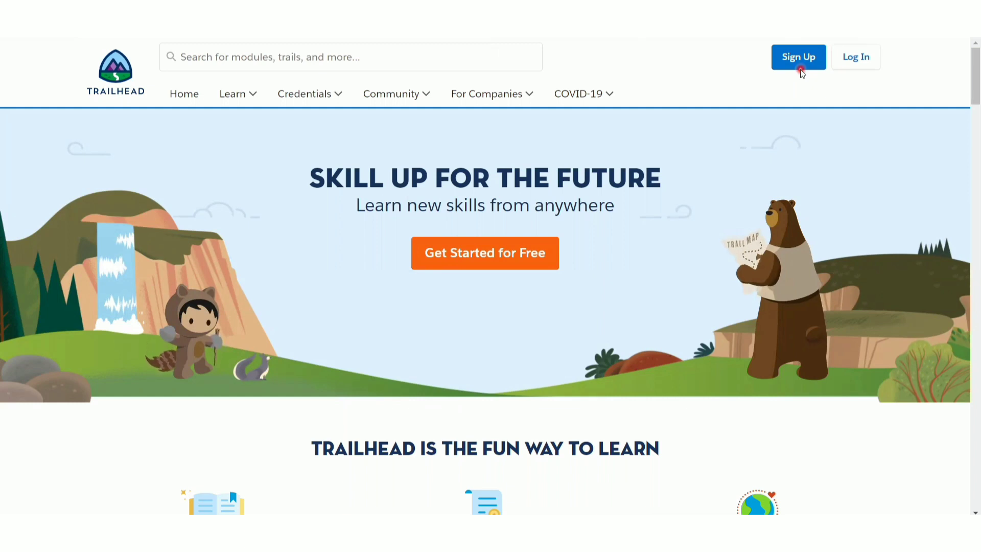
pyautogui.click(848, 54)
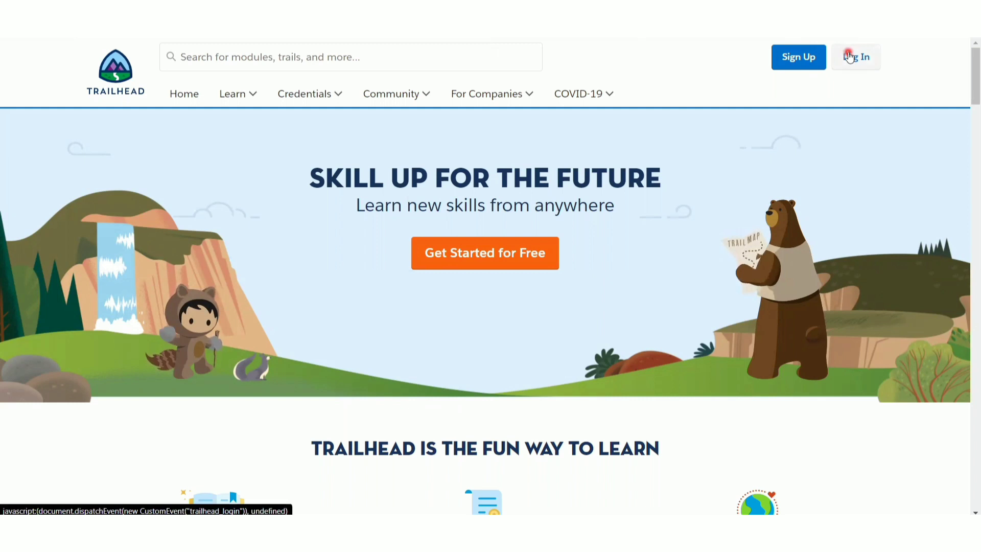
pyautogui.click(821, 58)
pyautogui.click(815, 58)
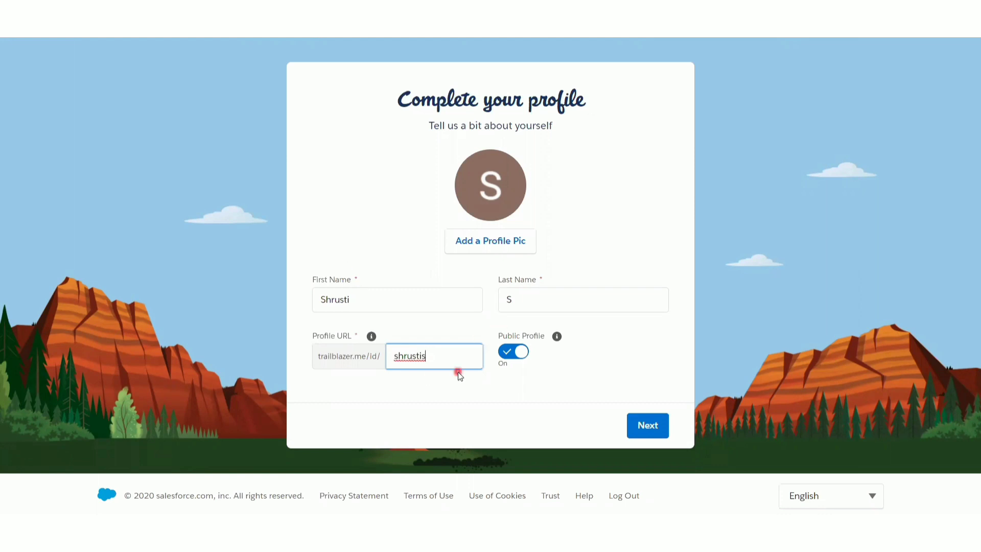
pyautogui.click(654, 427)
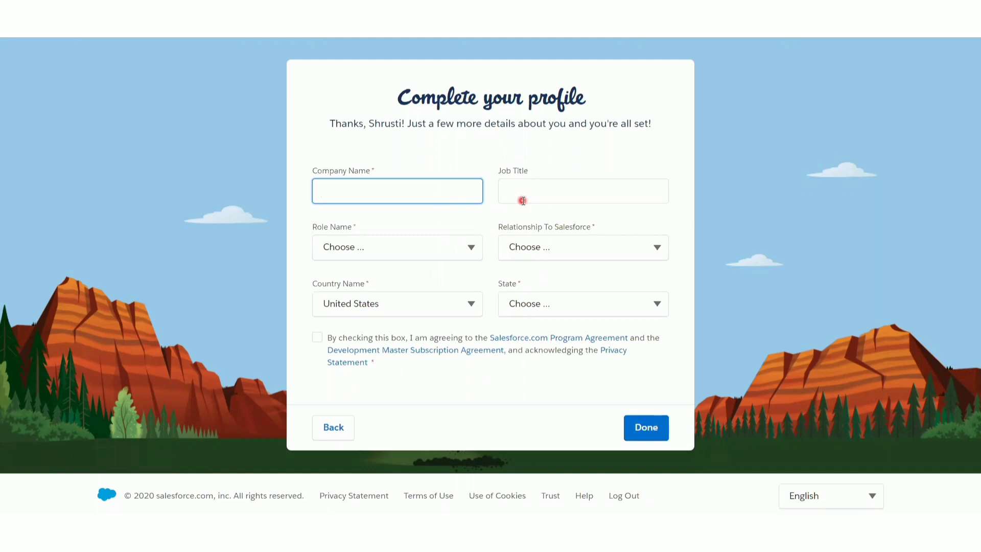
# - Enter student as the job title and choose Student as the role name
pyautogui.click(548, 192)
pyautogui.write('student')
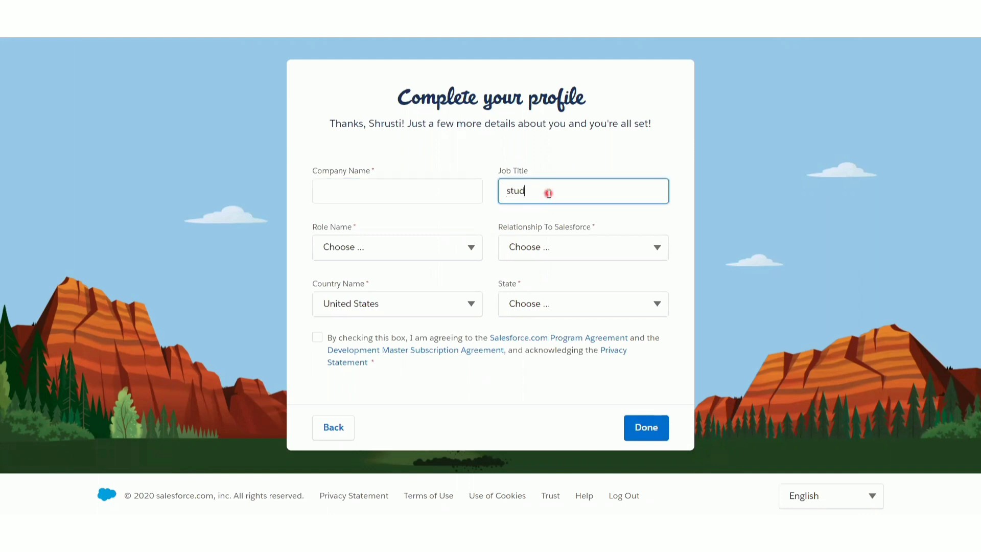
pyautogui.click(366, 248)
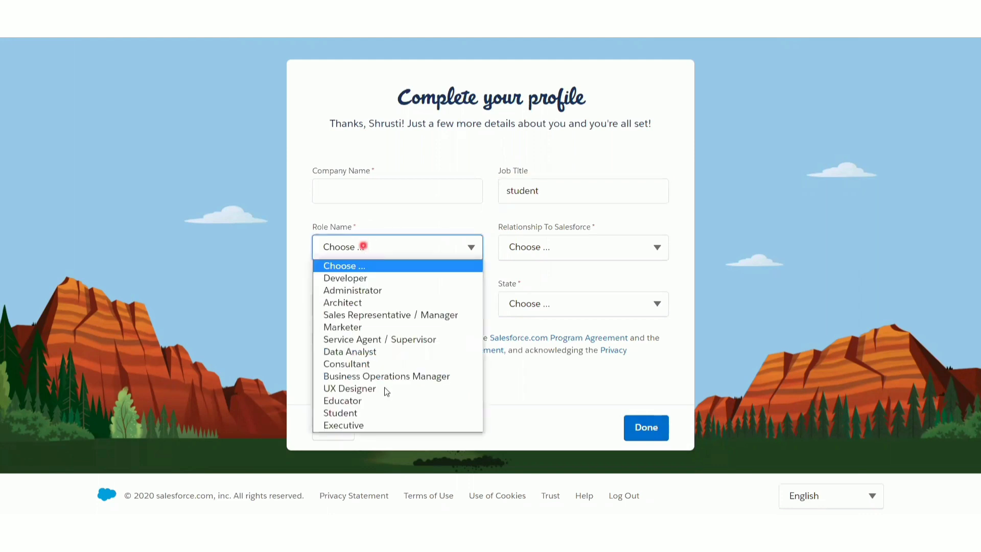
pyautogui.click(353, 413)
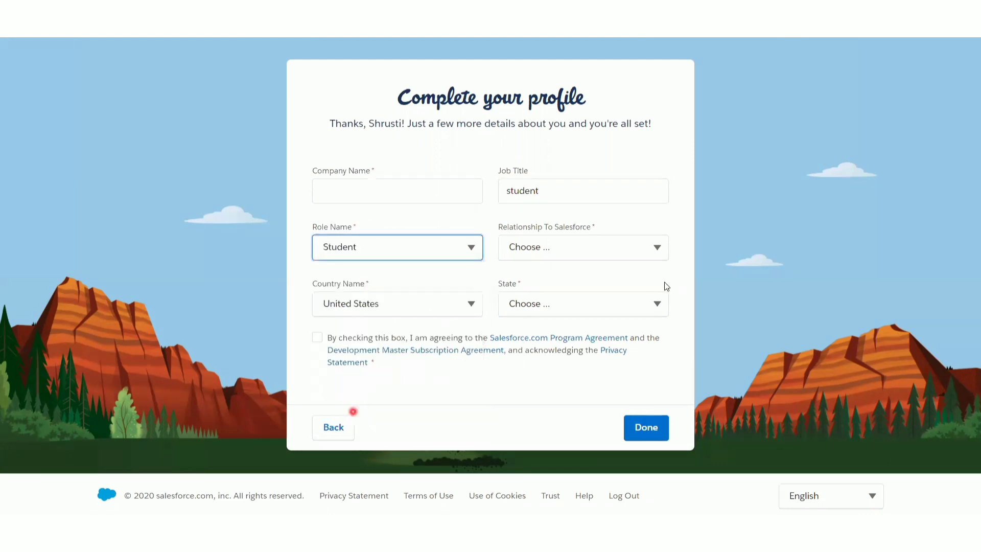
# - Set the relationship to Salesforce to Non-Customer / Prospect and the country to India
pyautogui.click(620, 249)
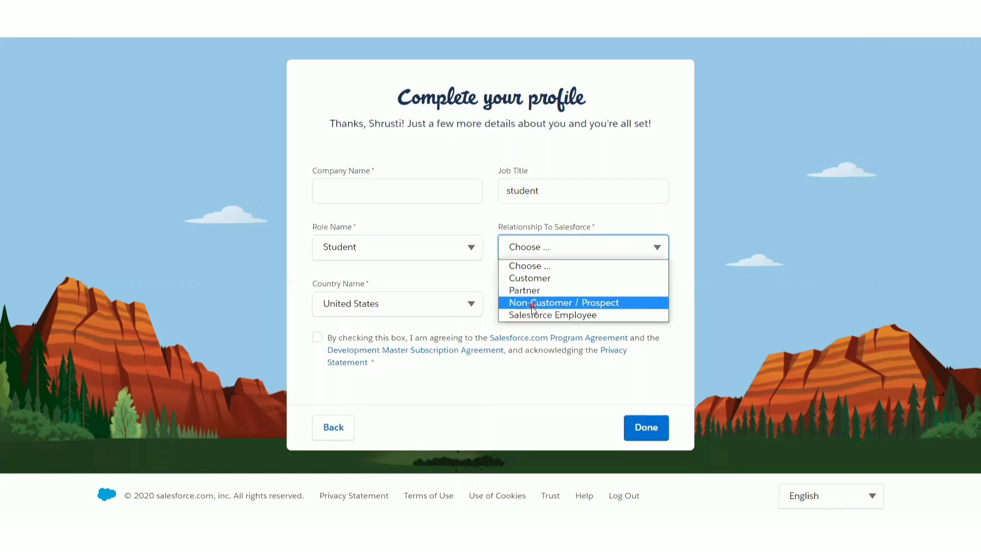
pyautogui.click(532, 304)
pyautogui.click(470, 307)
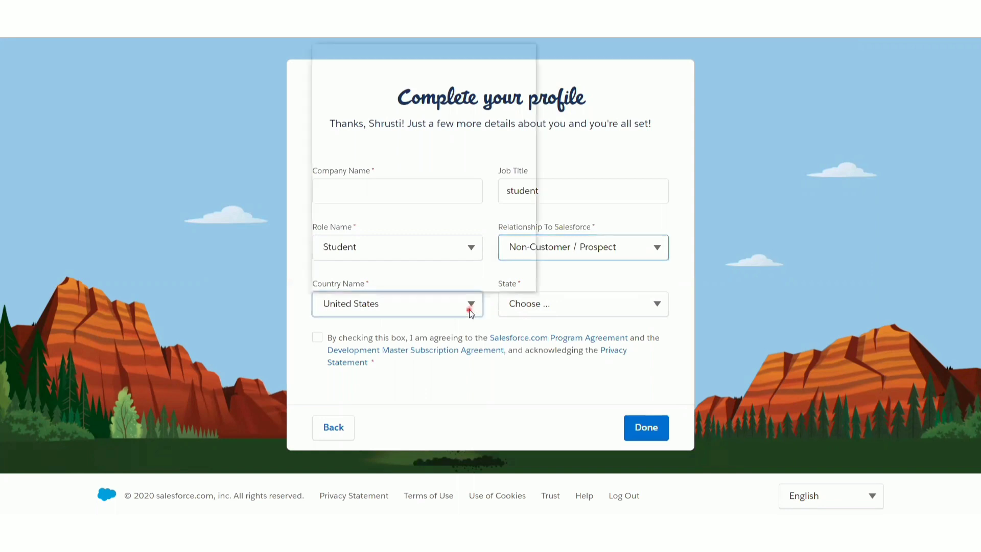
pyautogui.write('india')
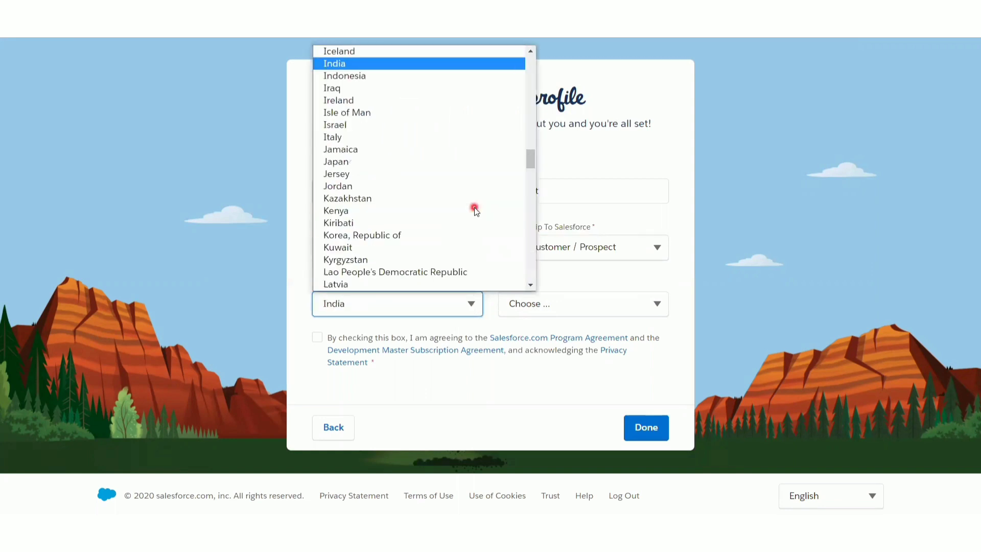
pyautogui.press('Return')
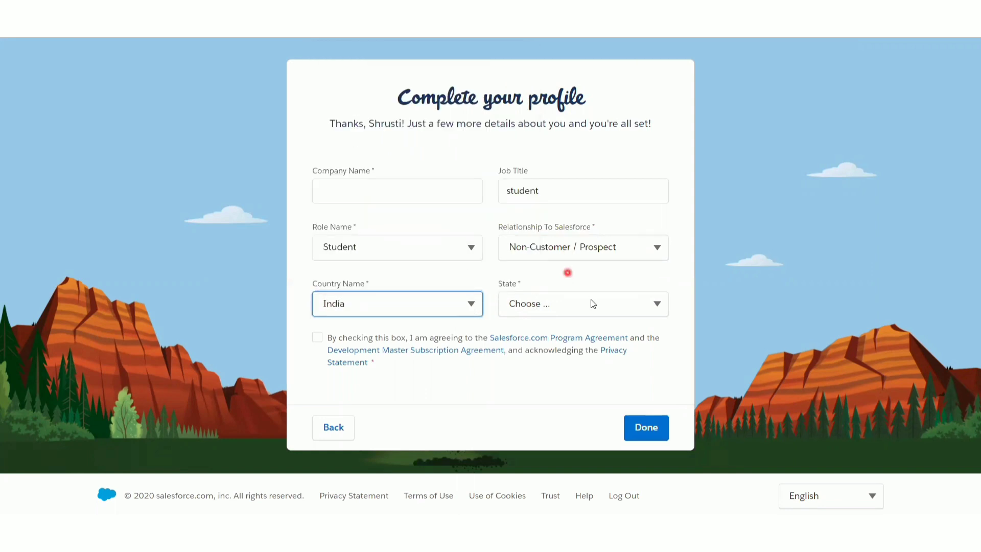
# - Choose Karnataka as the state in the profile form
pyautogui.click(593, 304)
pyautogui.write('ka')
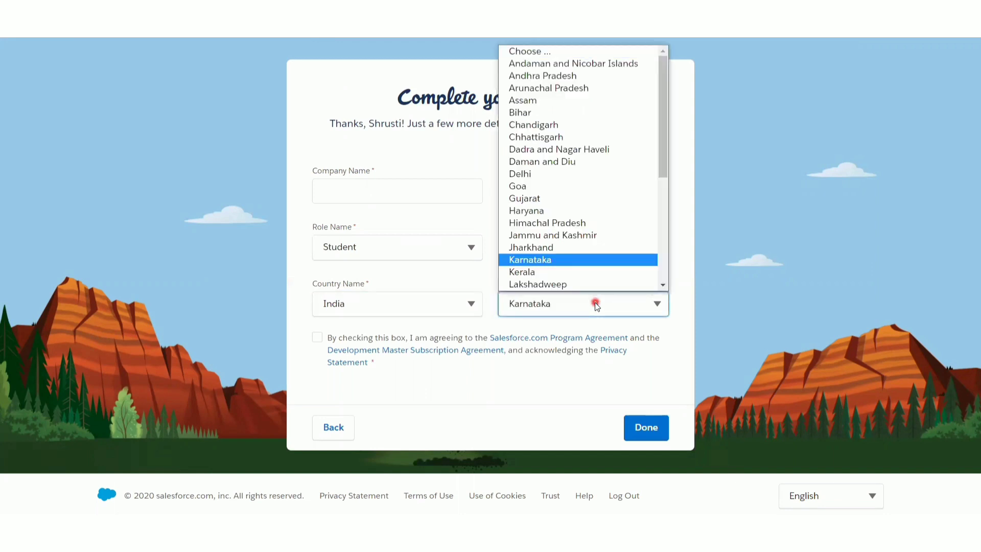
pyautogui.scroll(-1, 577, 281)
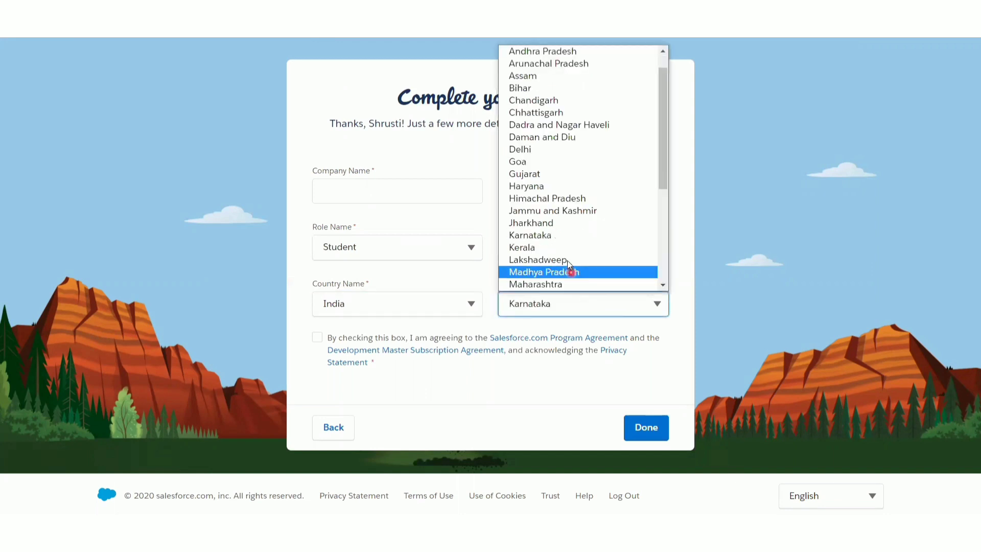
pyautogui.click(547, 237)
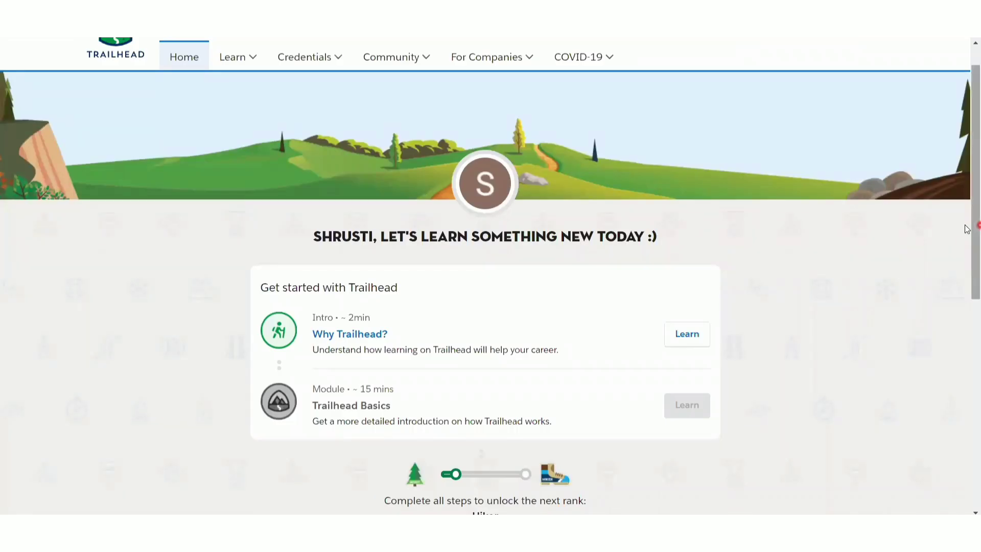
# - Start the Why Trailhead? intro, step through its welcome slides, and close it
pyautogui.scroll(-1, 966, 225)
pyautogui.scroll(2, 966, 220)
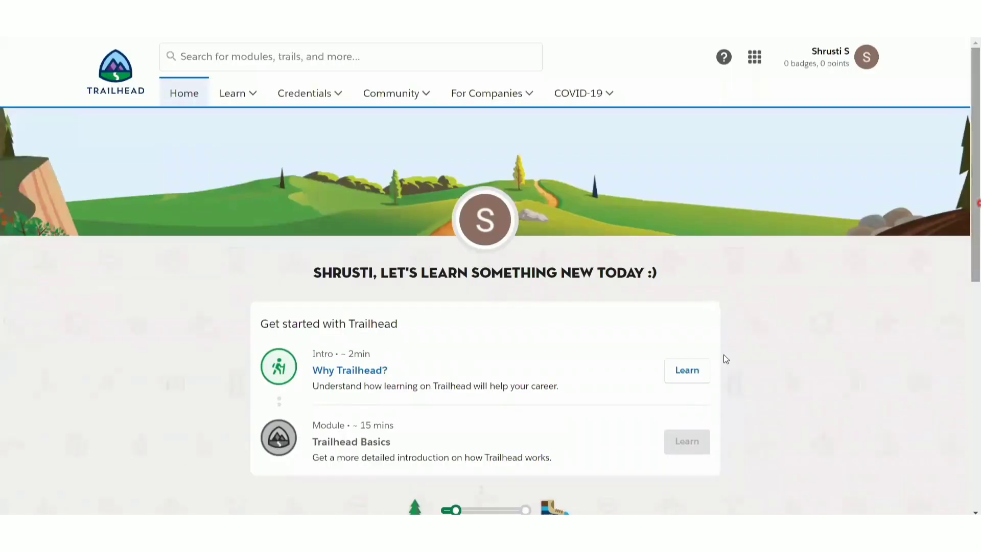
pyautogui.click(696, 372)
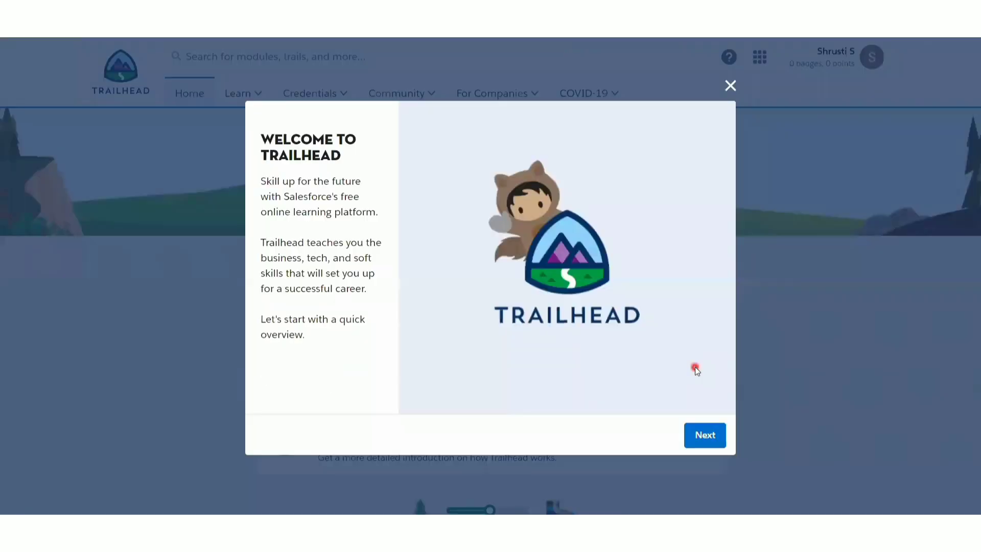
pyautogui.click(702, 442)
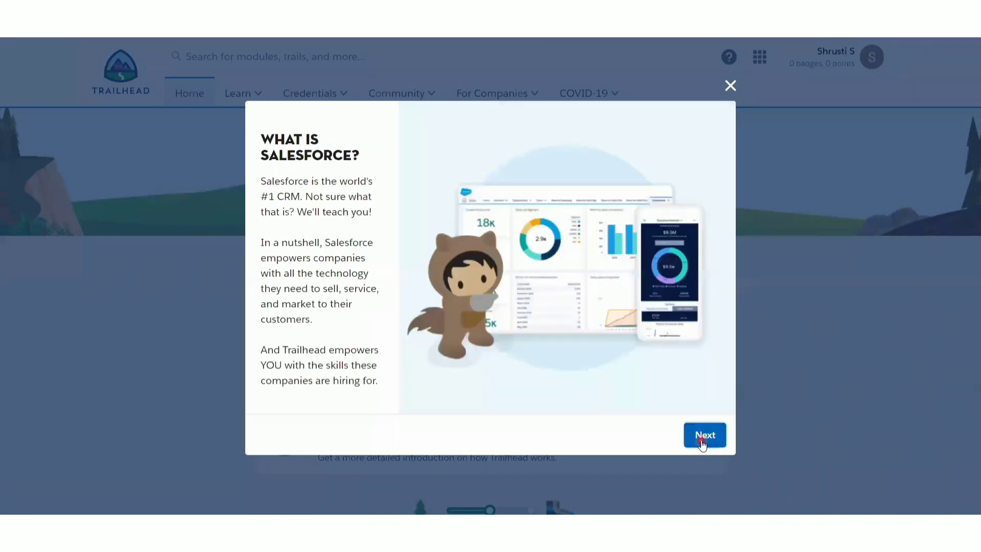
pyautogui.click(703, 442)
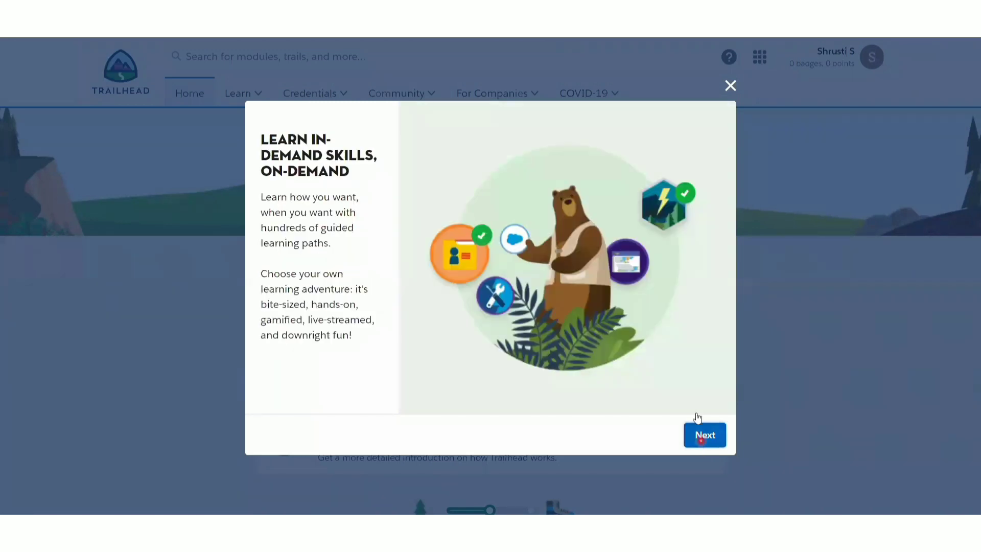
pyautogui.click(730, 86)
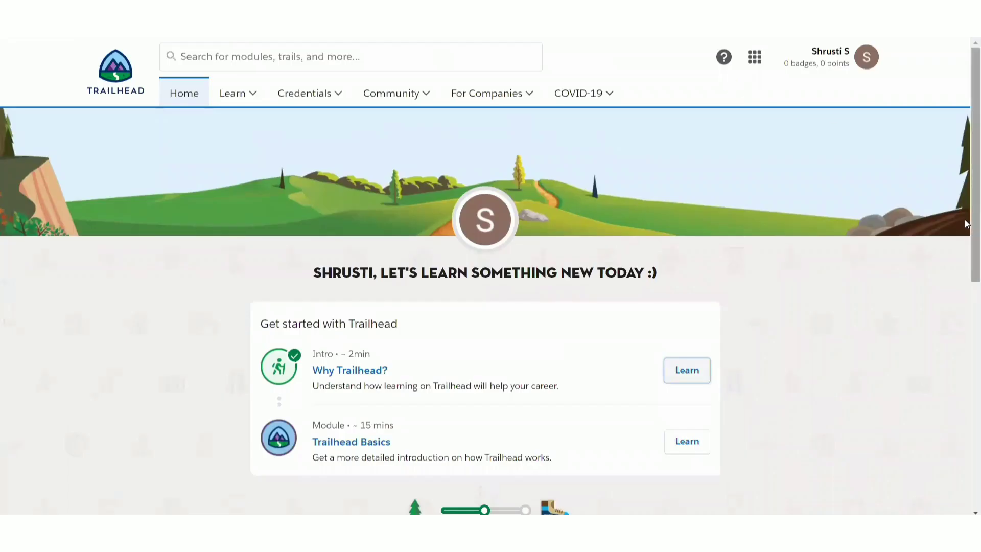
# - Open the Hands-On Orgs page from the profile menu
pyautogui.moveTo(975, 218); pyautogui.dragTo(975, 82)
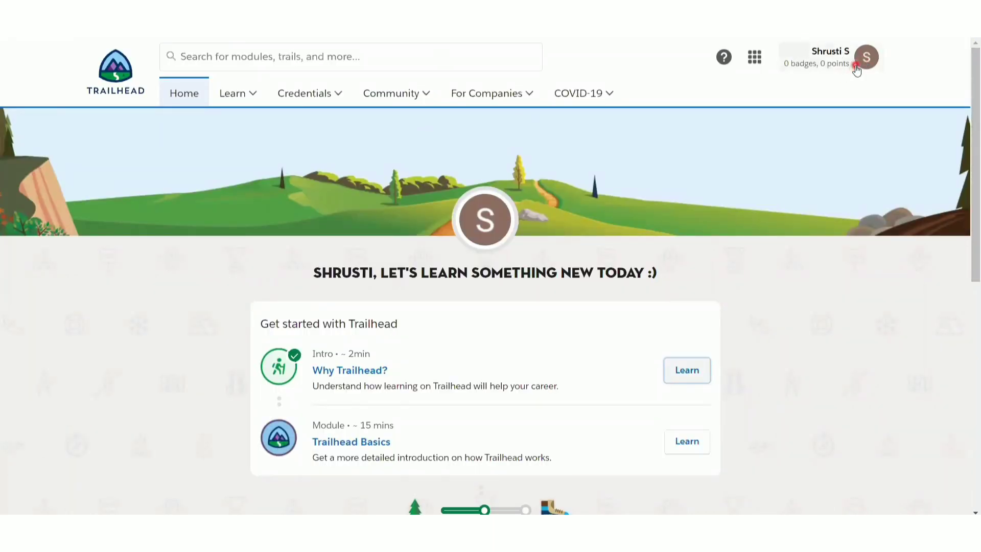
pyautogui.click(864, 57)
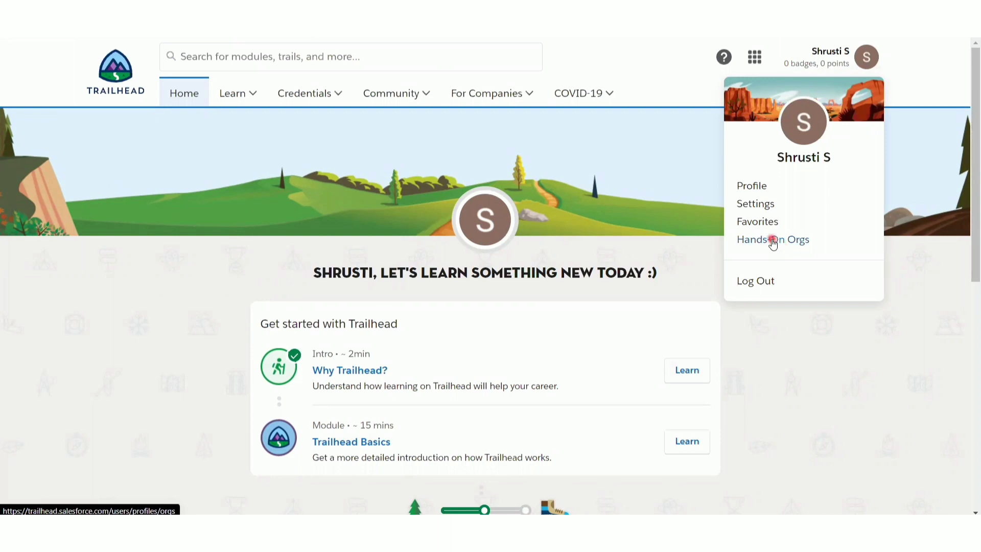
pyautogui.click(773, 240)
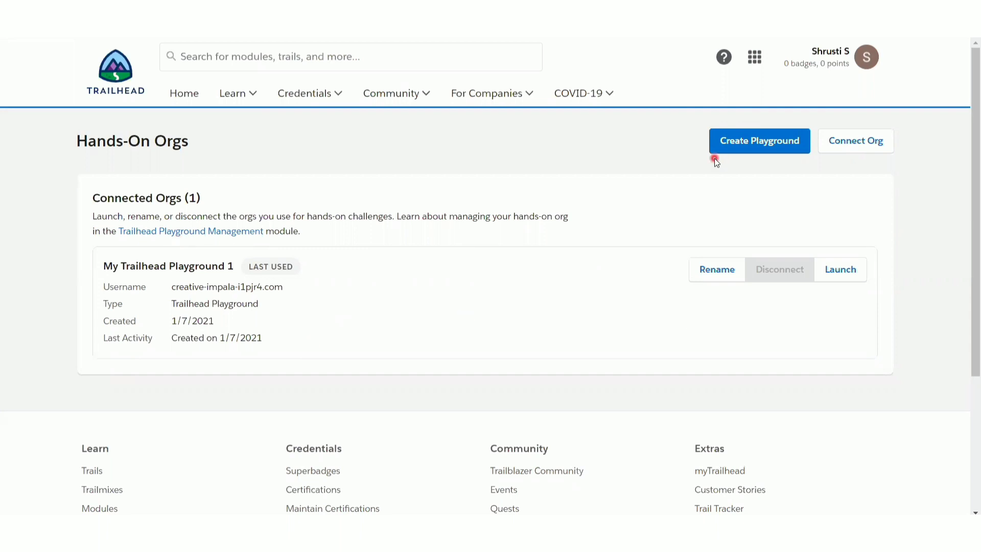
# - Create a new Trailhead playground named Student details
pyautogui.click(745, 146)
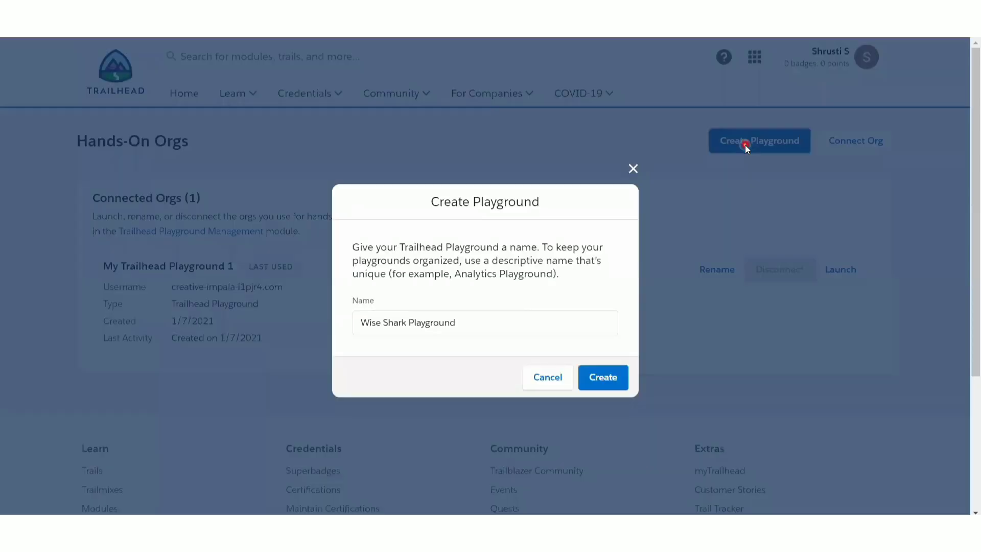
pyautogui.click(486, 318)
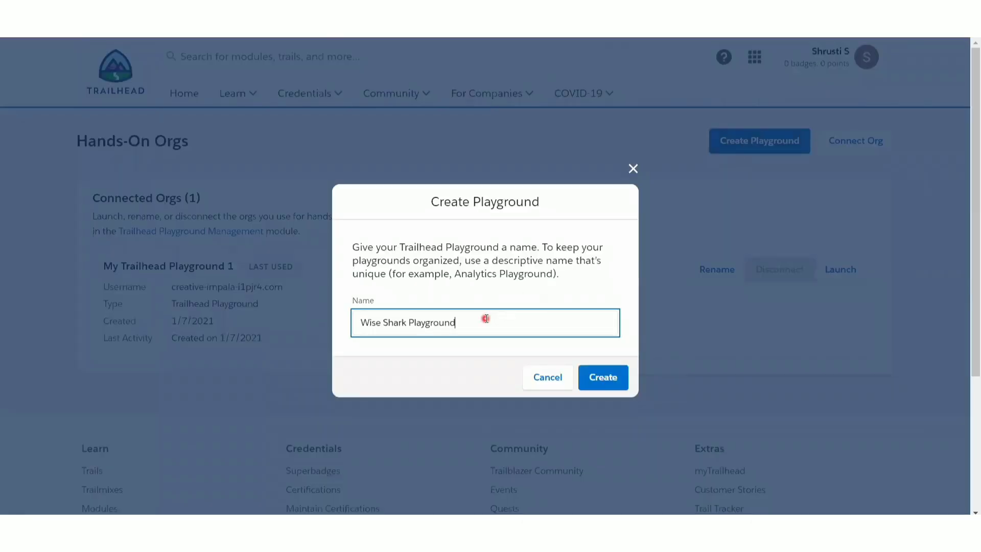
pyautogui.press('BackSpace')
pyautogui.press('BackSpace')
pyautogui.press('BackSpace')
pyautogui.press('BackSpace')
pyautogui.press('BackSpace')
pyautogui.press('BackSpace')
pyautogui.press('BackSpace')
pyautogui.press('BackSpace')
pyautogui.press('BackSpace')
pyautogui.press('BackSpace')
pyautogui.press('BackSpace')
pyautogui.press('BackSpace')
pyautogui.press('BackSpace')
pyautogui.press('BackSpace')
pyautogui.press('BackSpace')
pyautogui.press('BackSpace')
pyautogui.press('BackSpace')
pyautogui.press('BackSpace')
pyautogui.press('BackSpace')
pyautogui.press('BackSpace')
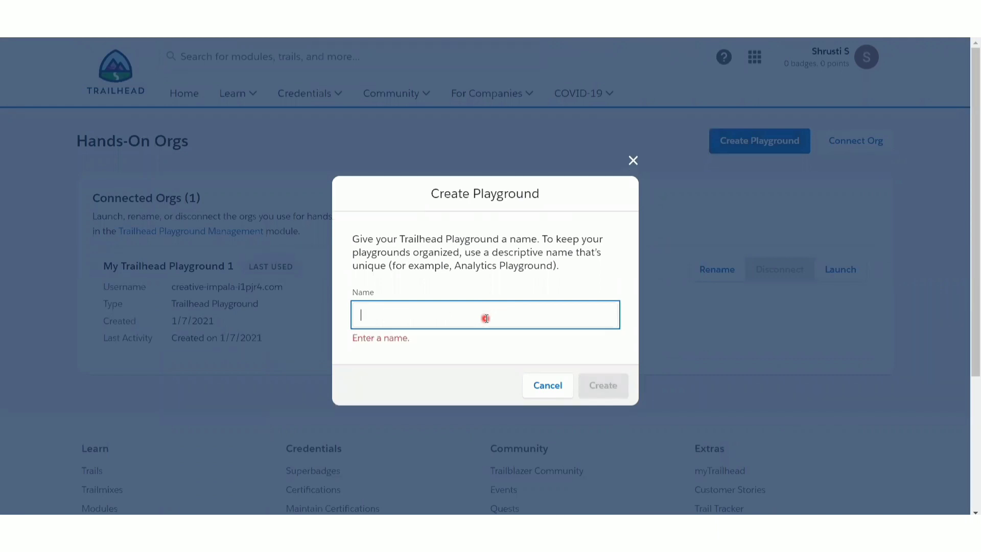
pyautogui.write('Student')
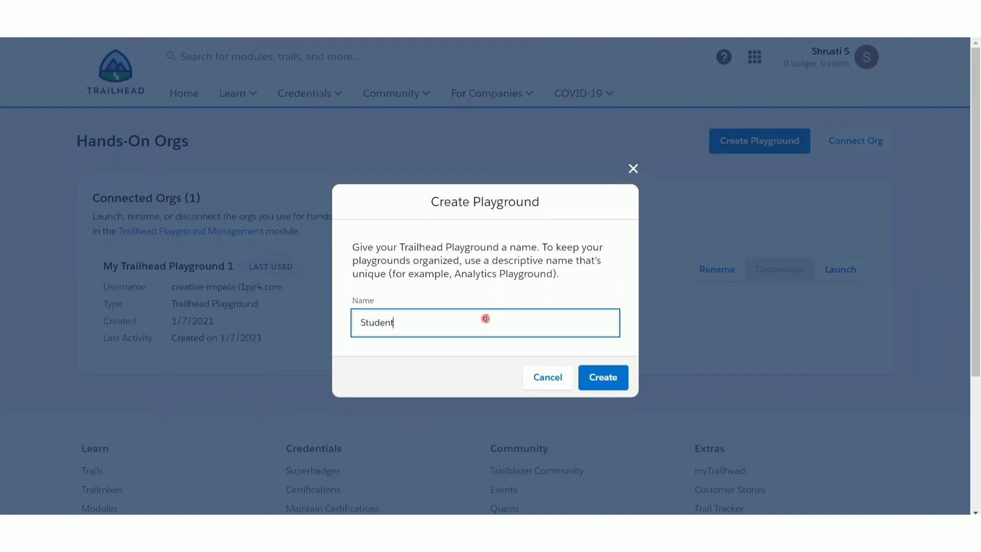
pyautogui.write(' details')
pyautogui.click(601, 378)
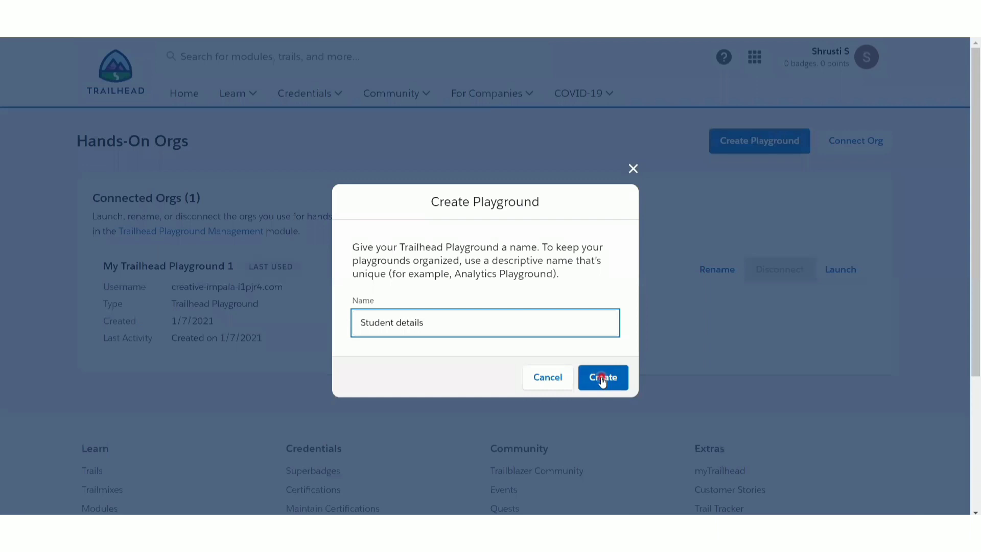
pyautogui.click(611, 380)
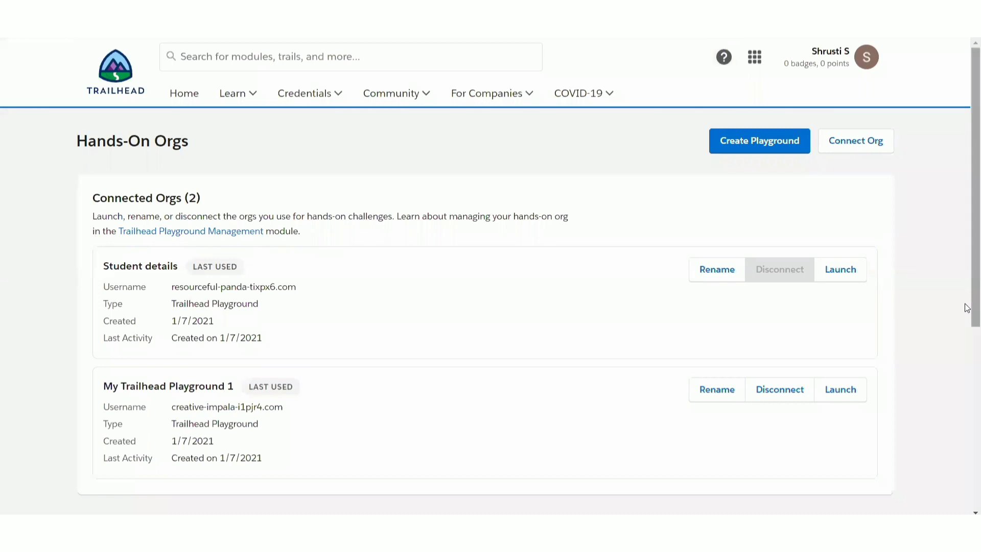
# - Launch the Student details playground and open its Setup
pyautogui.click(843, 272)
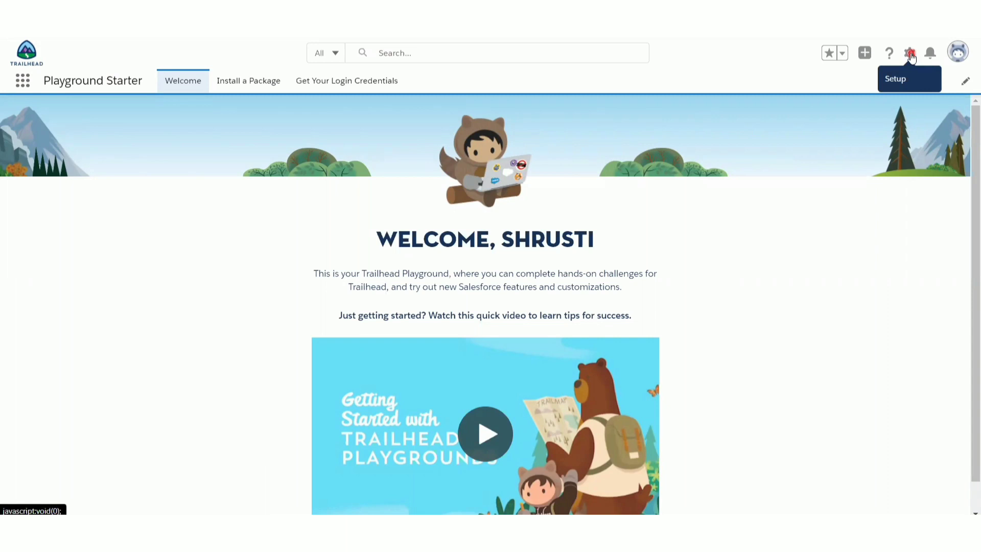
pyautogui.click(912, 55)
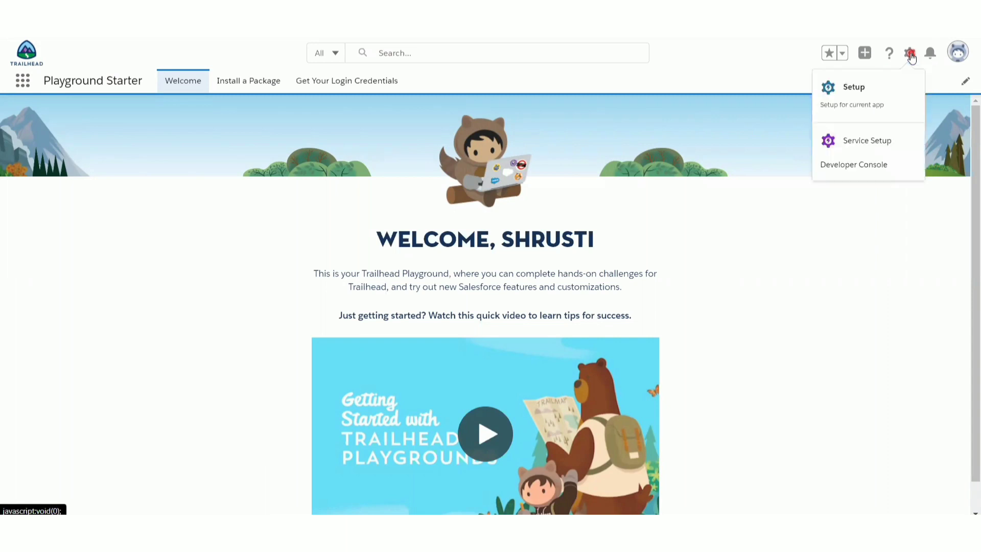
pyautogui.click(854, 91)
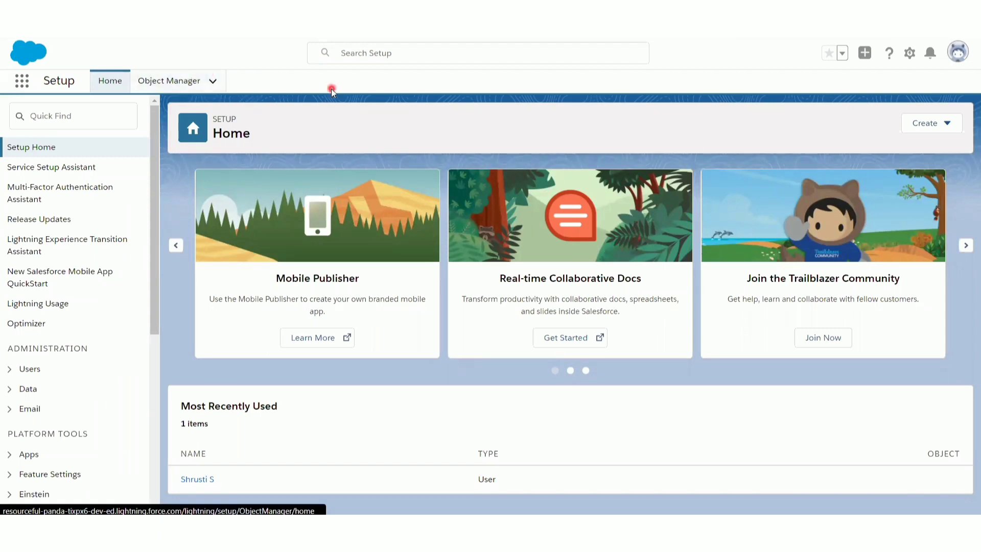
# - Open the Object Manager, dismiss the admin settings popup, and start creating a new custom object
pyautogui.click(177, 81)
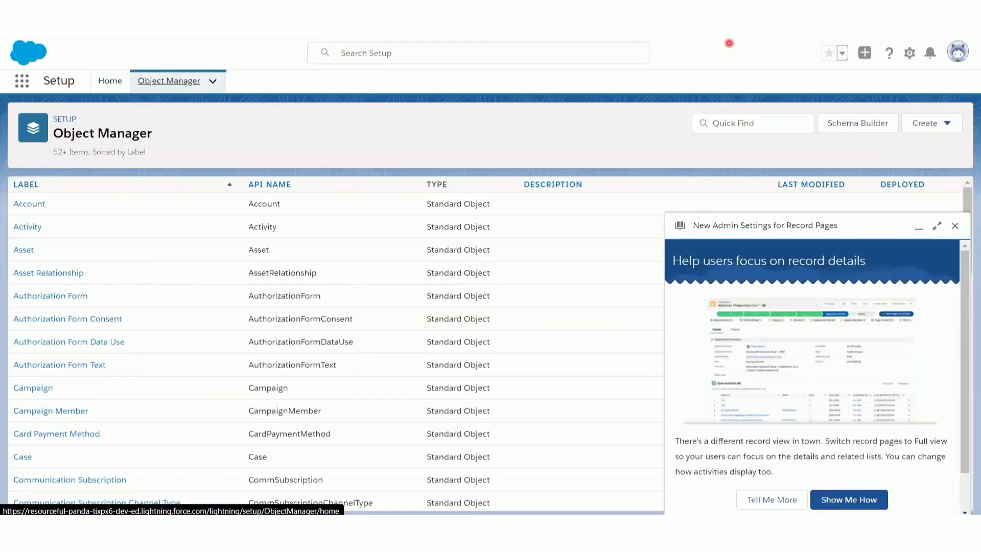
pyautogui.click(955, 226)
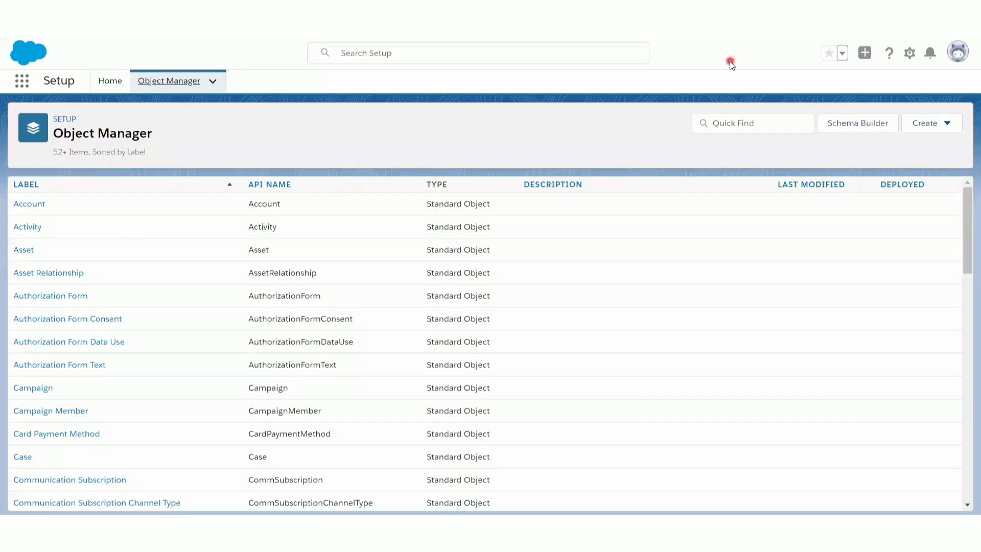
pyautogui.click(933, 129)
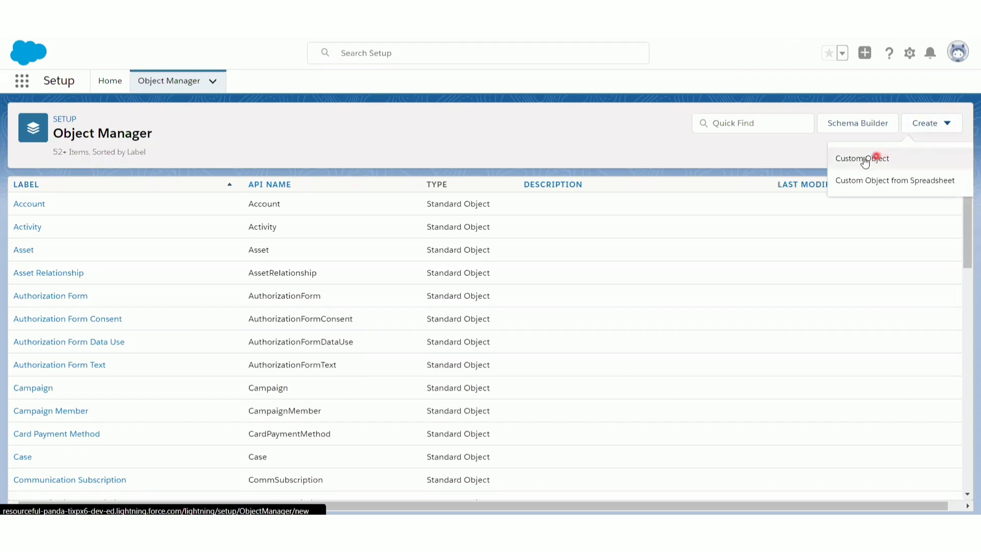
pyautogui.click(907, 162)
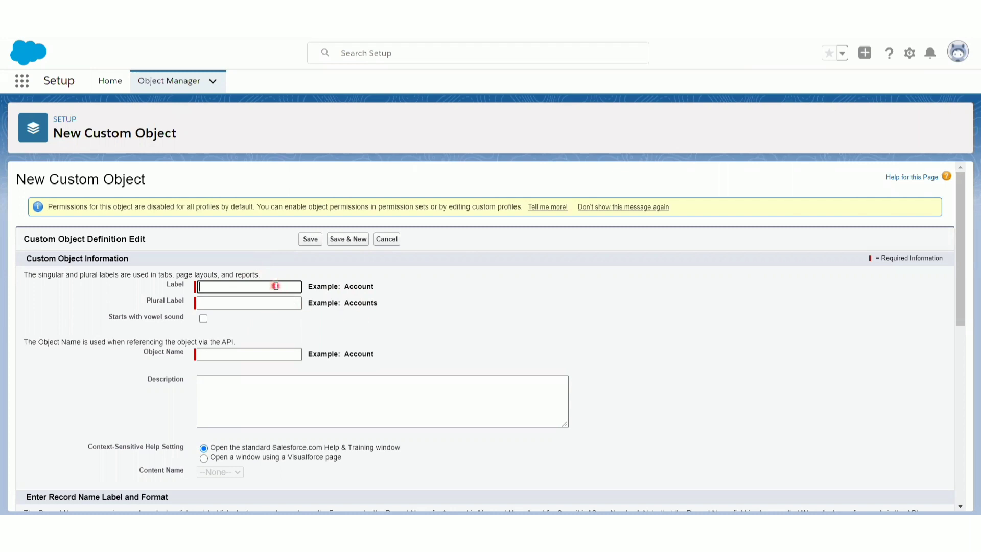
# - Enter student as the object's label and students as its plural label
pyautogui.write('tudent')
pyautogui.click(225, 303)
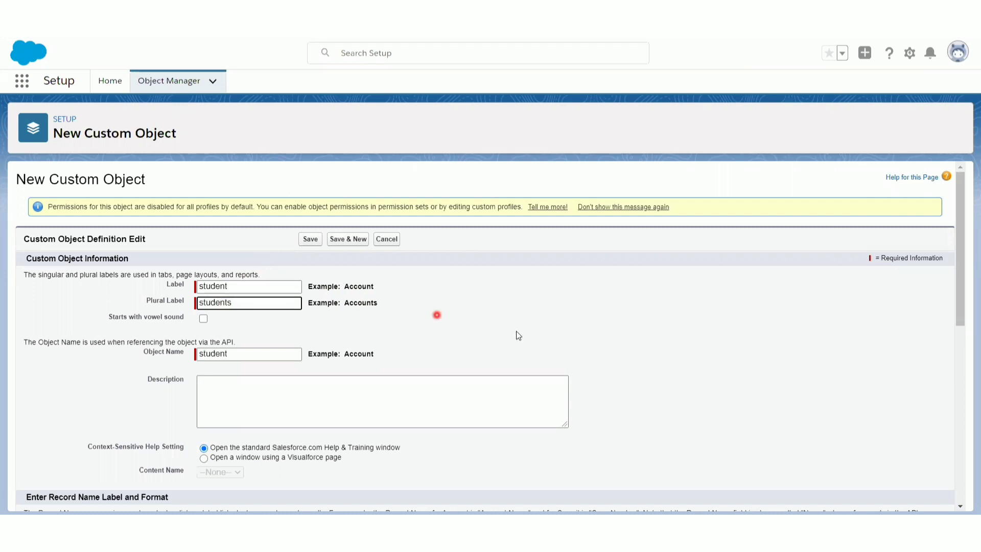
# - Enable Allow Reports, Allow Search and Launch New Custom Tab Wizard, then save the custom object
pyautogui.moveTo(961, 303); pyautogui.dragTo(946, 399)
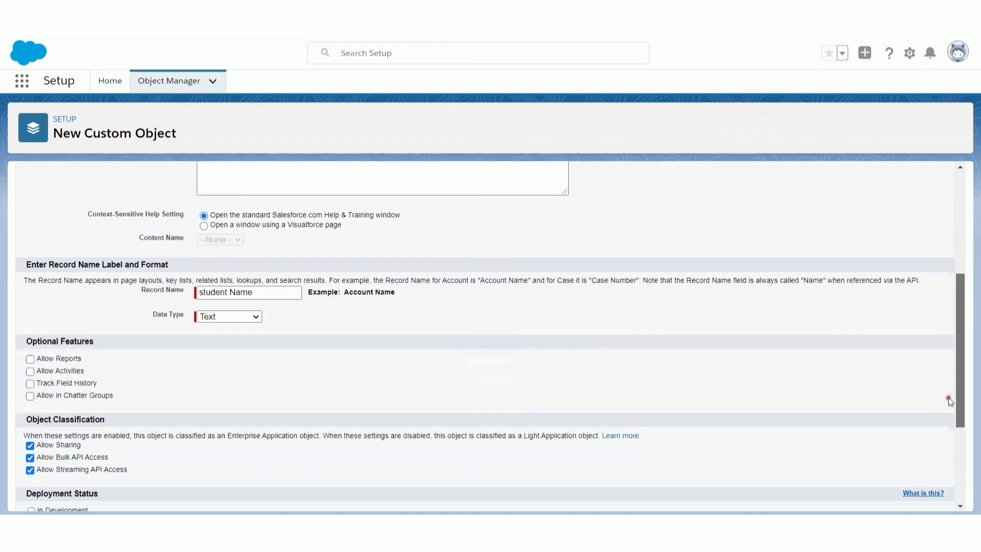
pyautogui.click(66, 357)
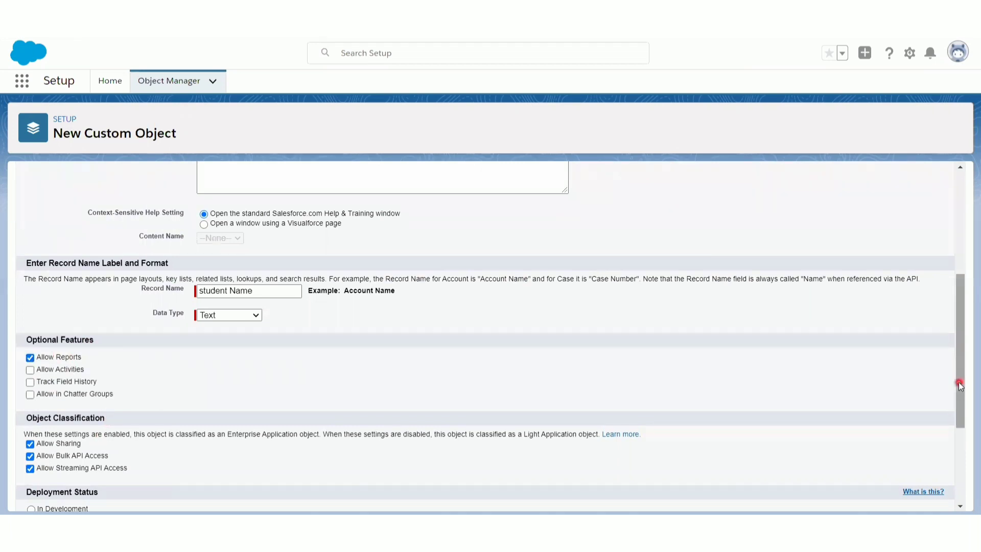
pyautogui.moveTo(960, 384); pyautogui.dragTo(954, 446)
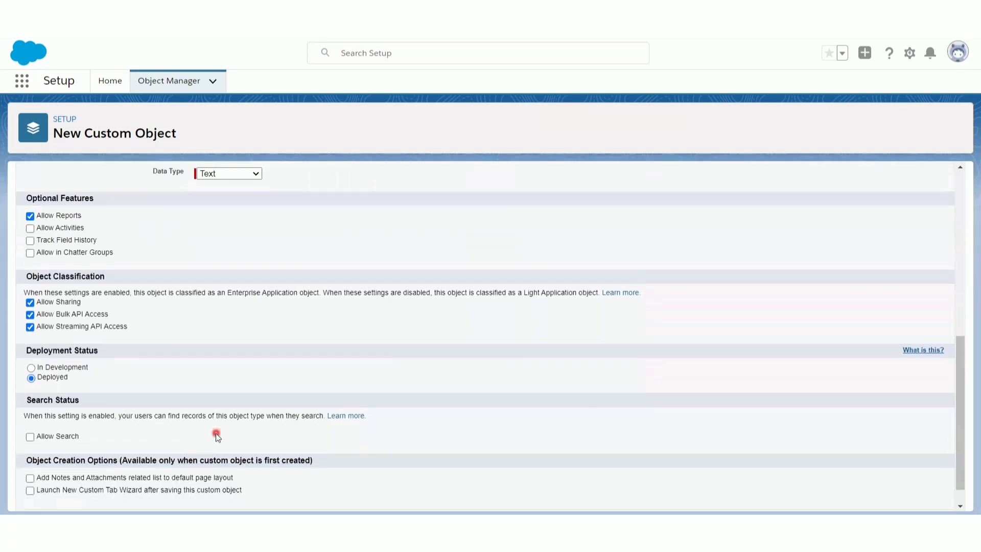
pyautogui.click(49, 437)
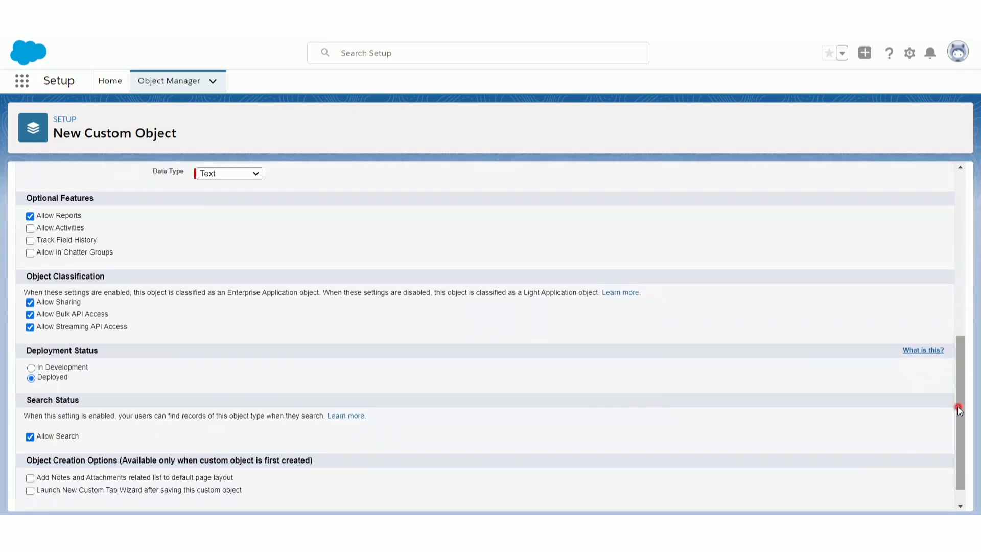
pyautogui.moveTo(959, 410); pyautogui.dragTo(957, 444)
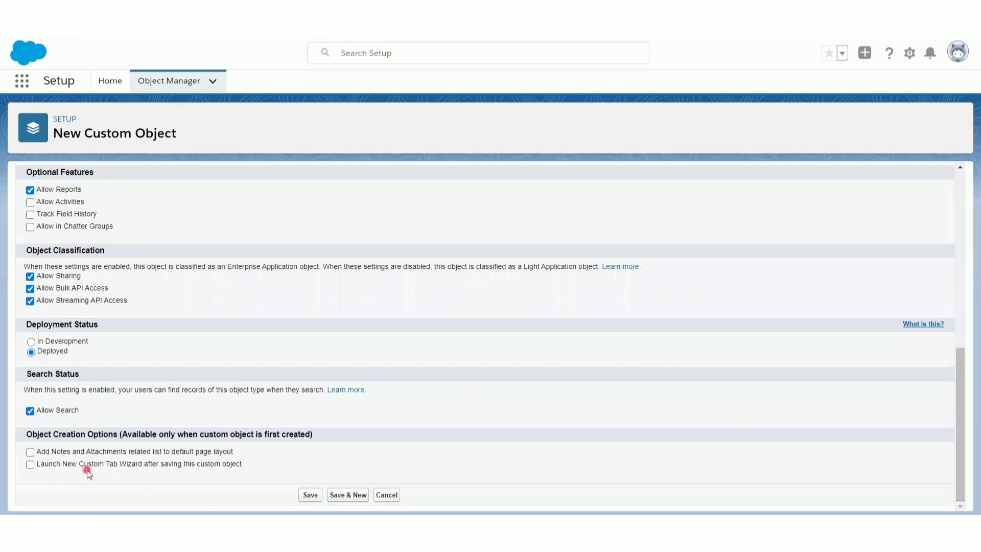
pyautogui.click(180, 464)
pyautogui.click(310, 495)
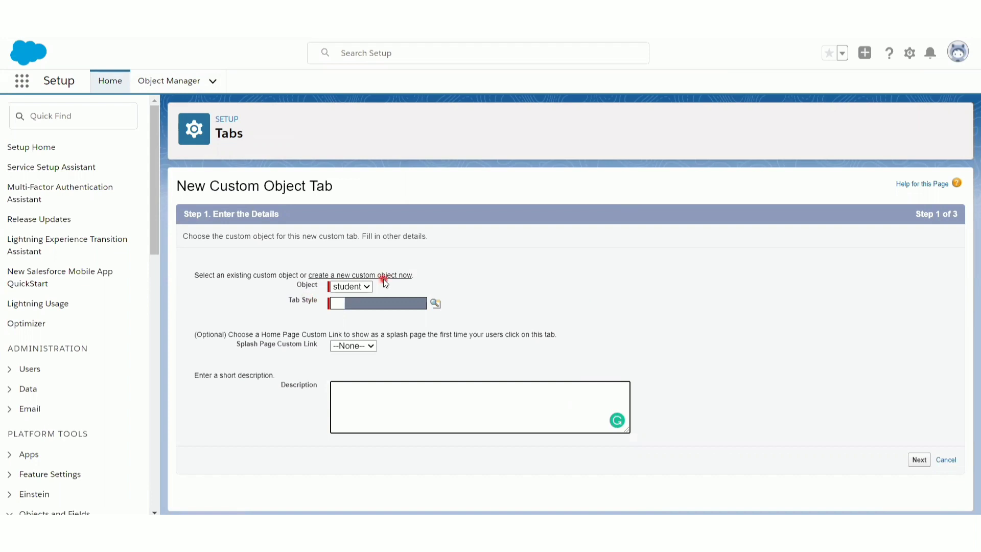
# - Choose the Balls tab style for the student tab and continue to the next step
pyautogui.click(369, 304)
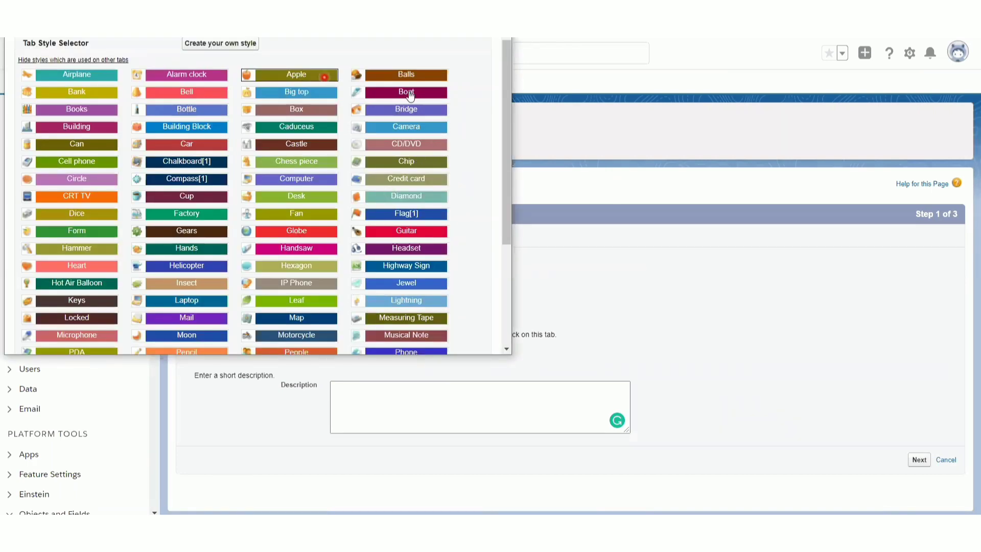
pyautogui.click(420, 75)
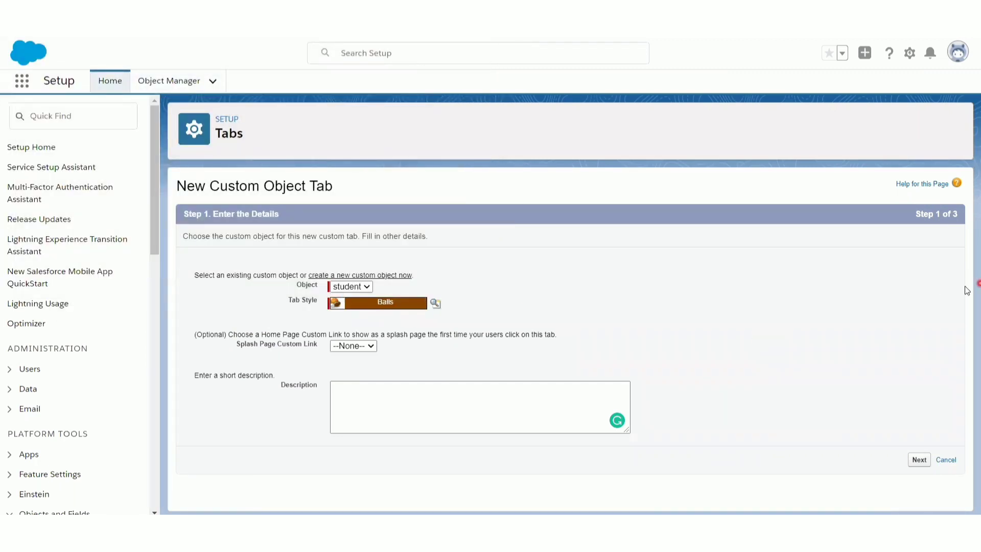
pyautogui.click(920, 461)
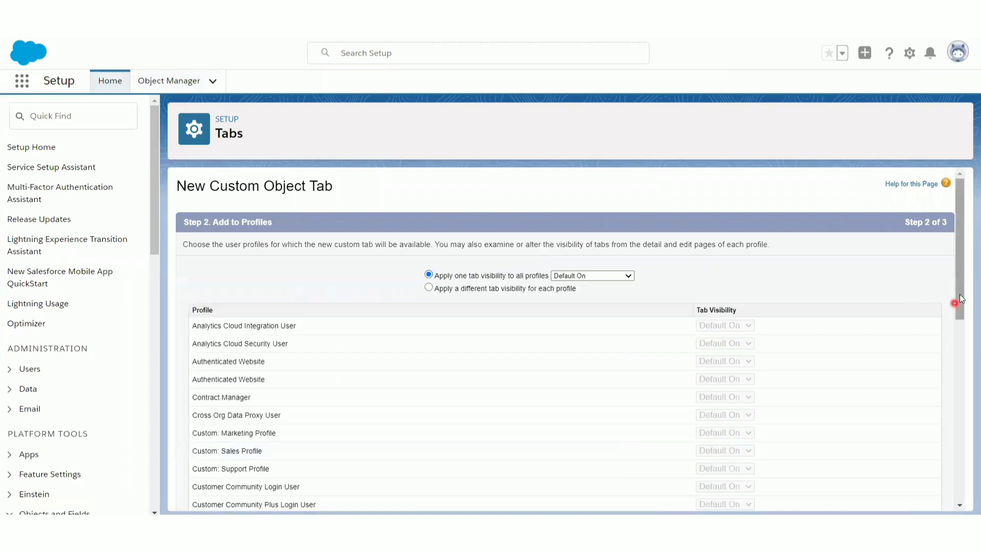
# - Keep the default tab visibility for all profiles and all custom apps, and save the new tab
pyautogui.moveTo(961, 295); pyautogui.dragTo(955, 480)
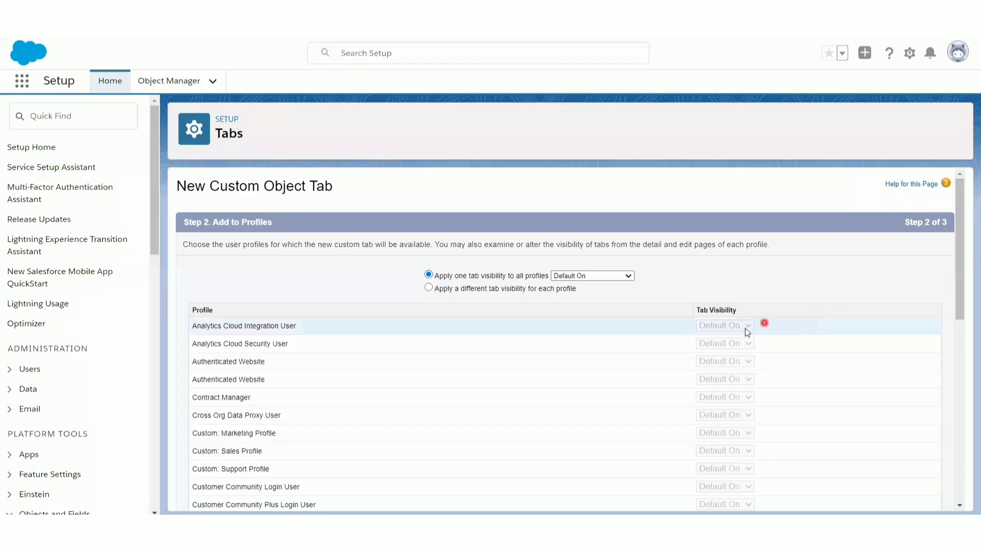
pyautogui.moveTo(959, 302); pyautogui.dragTo(959, 495)
pyautogui.click(907, 497)
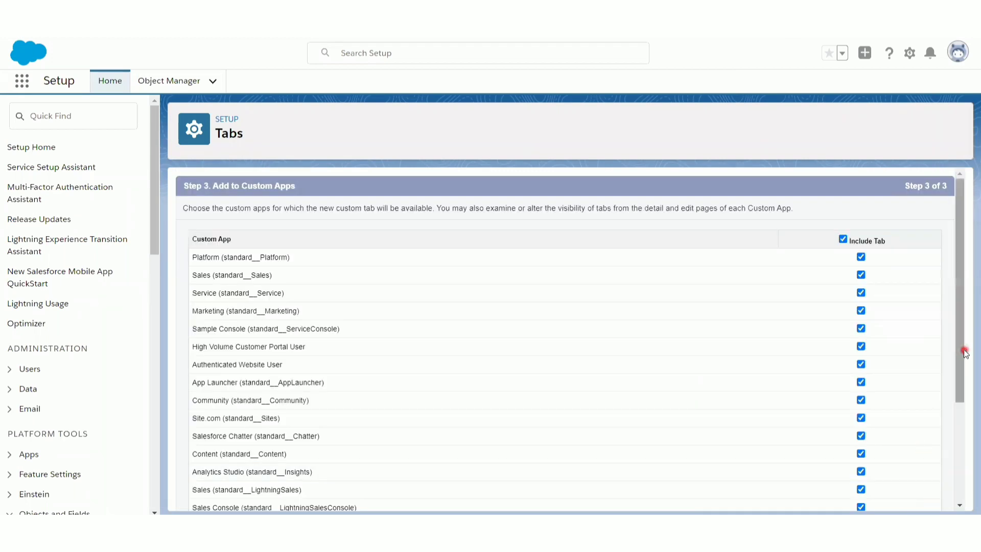
pyautogui.moveTo(963, 352); pyautogui.dragTo(965, 386)
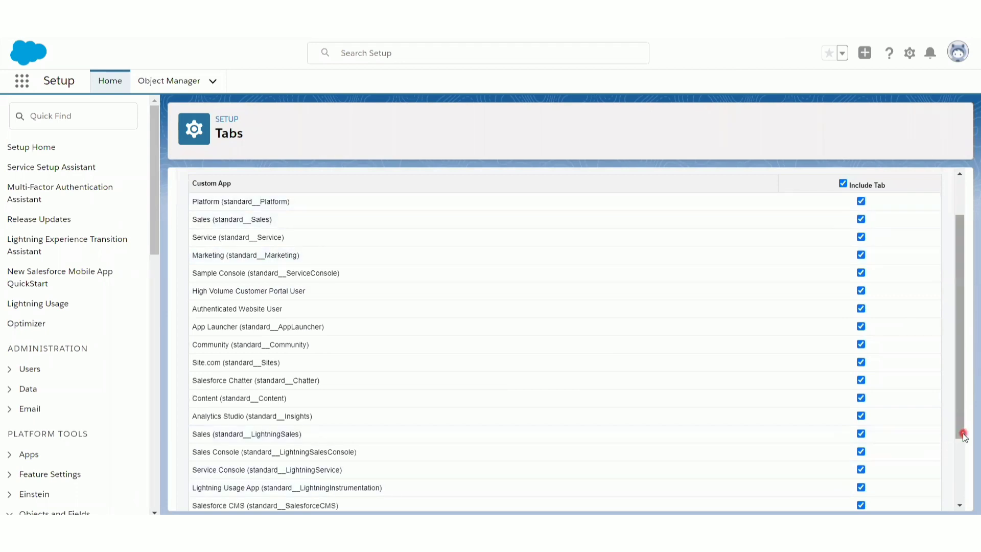
pyautogui.scroll(-1, 960, 496)
pyautogui.scroll(-2, 960, 497)
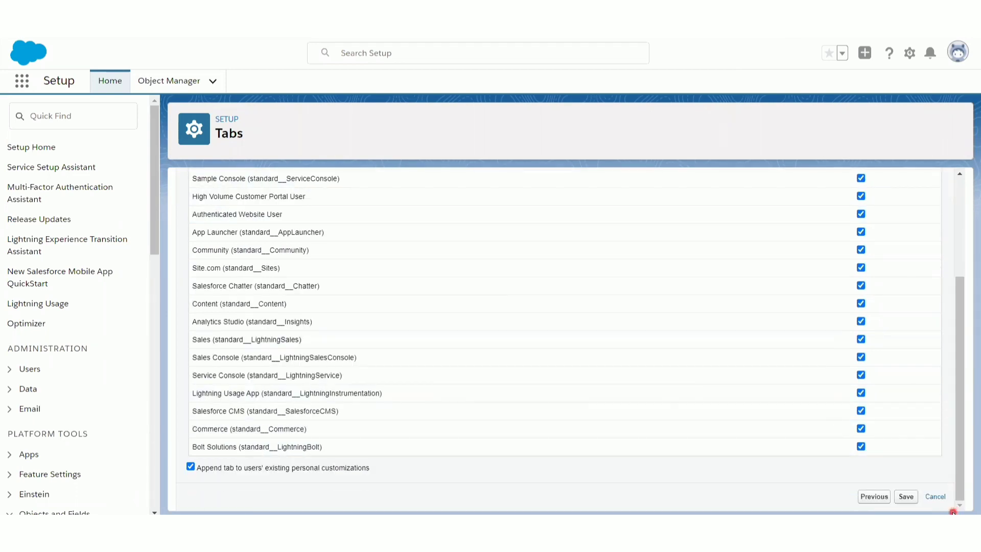
pyautogui.click(906, 497)
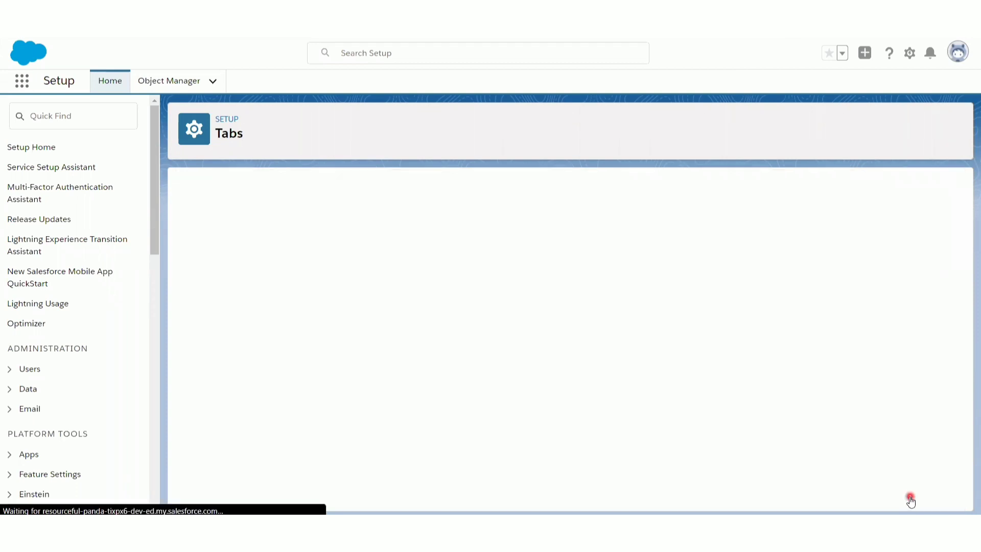